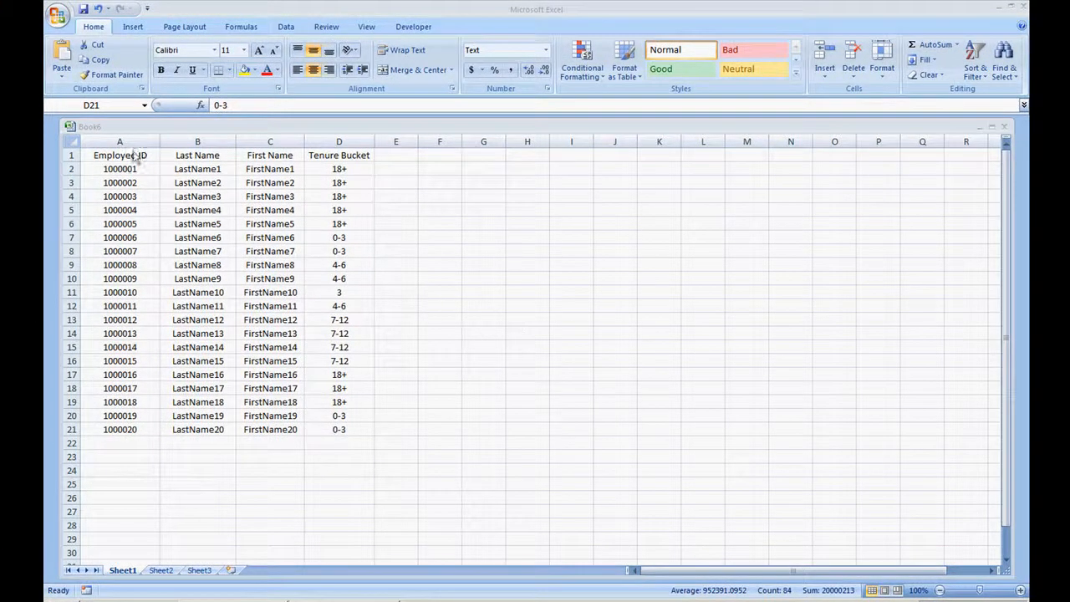
{"action": "left_click", "coordinate": [139, 155]}
{"action": "left_click", "coordinate": [191, 155]}
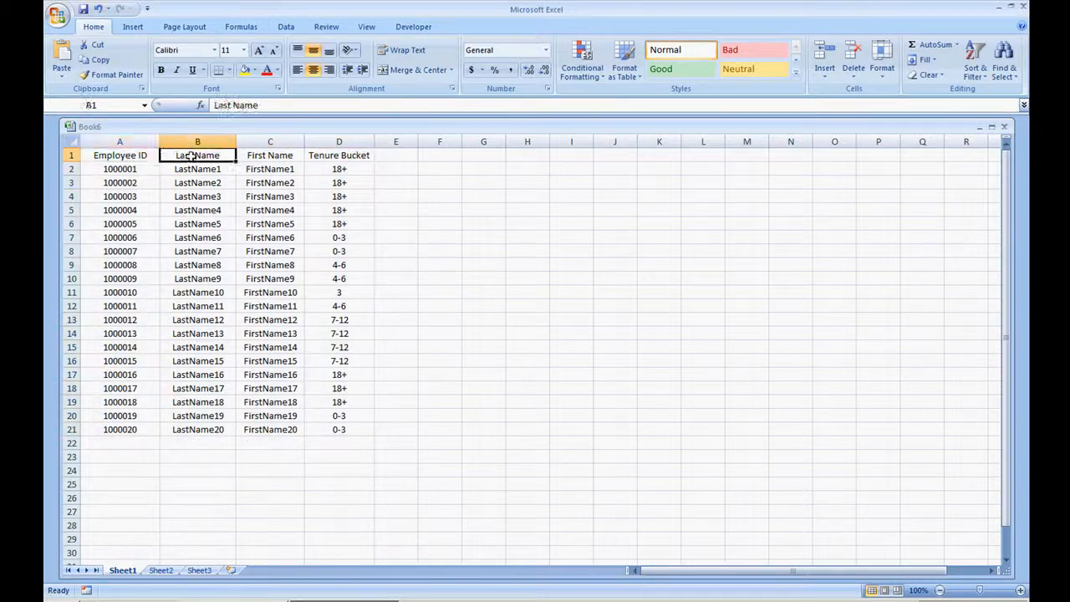
{"action": "left_click", "coordinate": [272, 156]}
{"action": "left_click", "coordinate": [322, 159]}
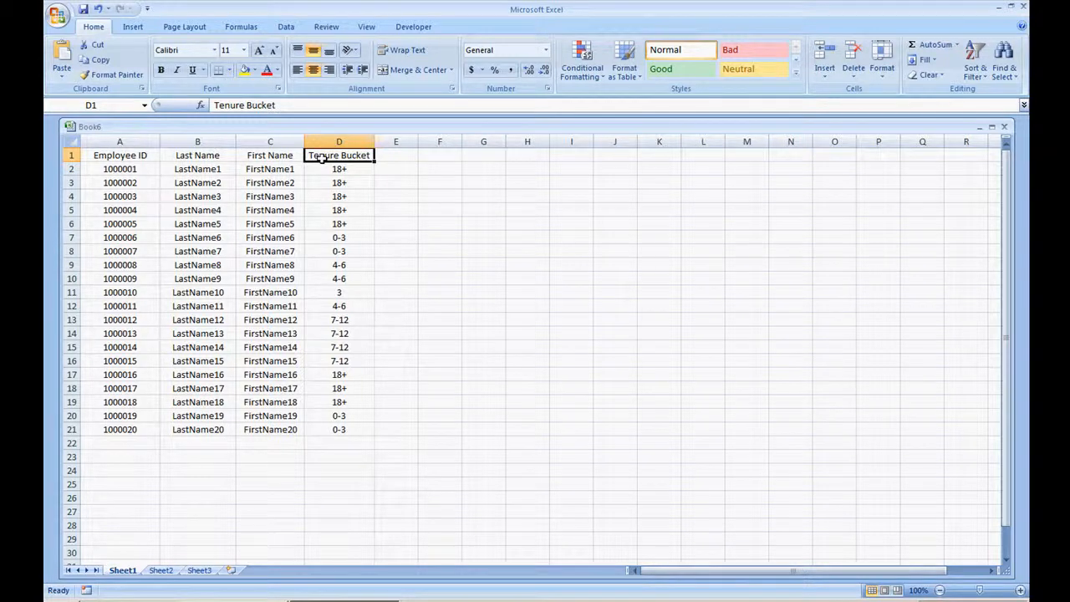
Format the employee data in A1:D21 as a table with headers in Table Style Medium 2 and name it EmployeeTable.
{"action": "left_click_drag", "start_coordinate": [351, 429], "coordinate": [111, 157]}
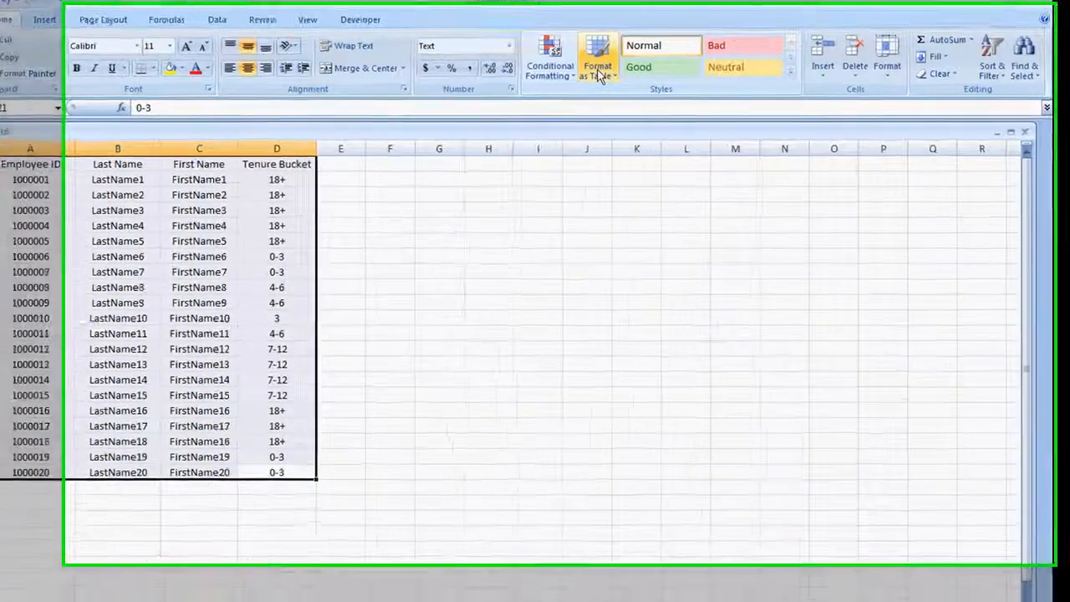
{"action": "left_click", "coordinate": [598, 73]}
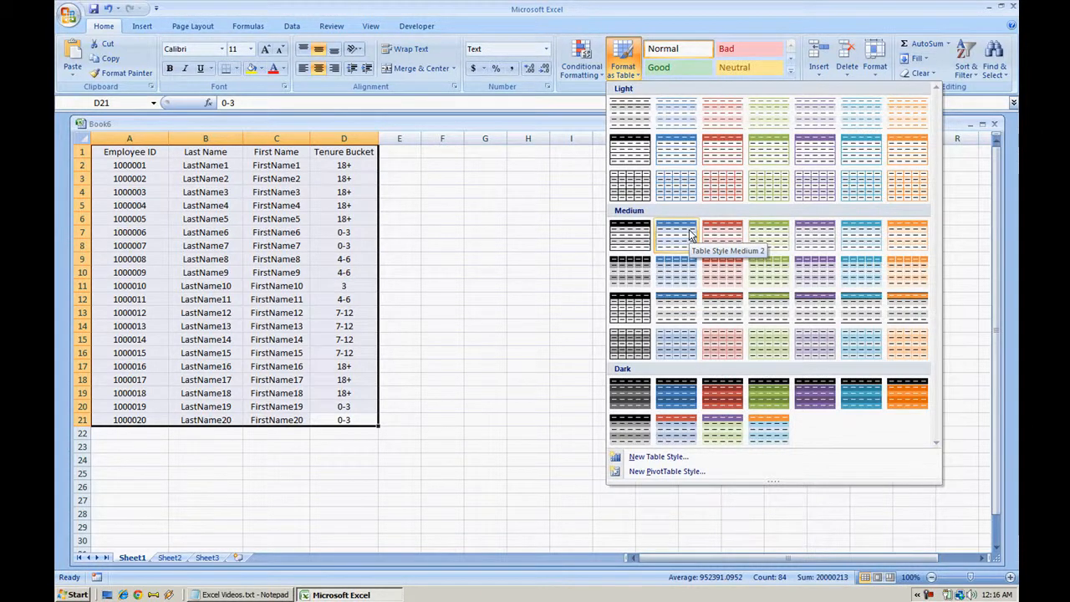
{"action": "left_click", "coordinate": [690, 234]}
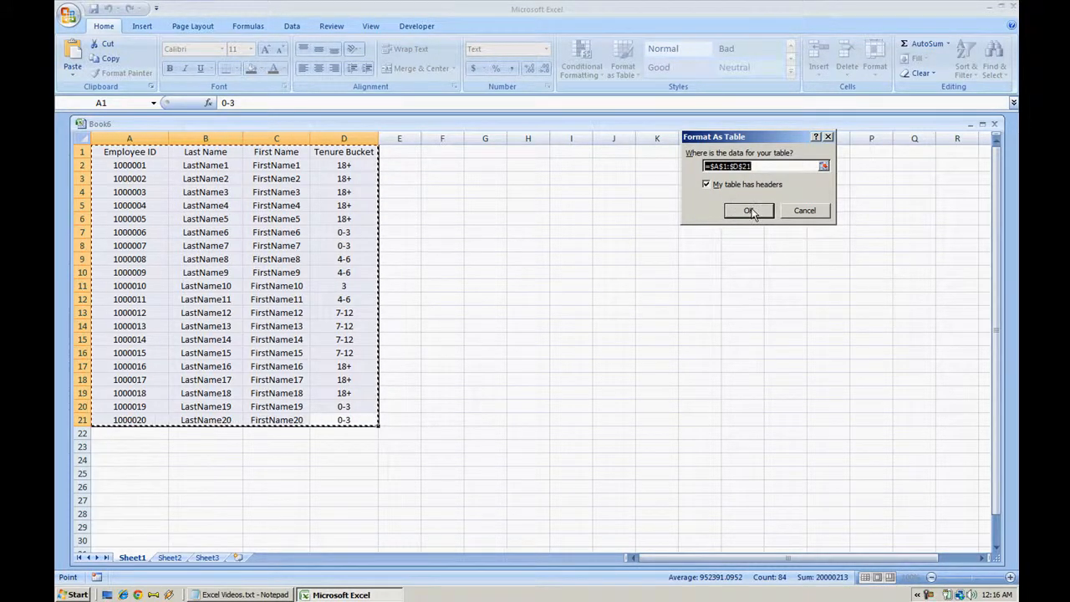
{"action": "left_click", "coordinate": [749, 210]}
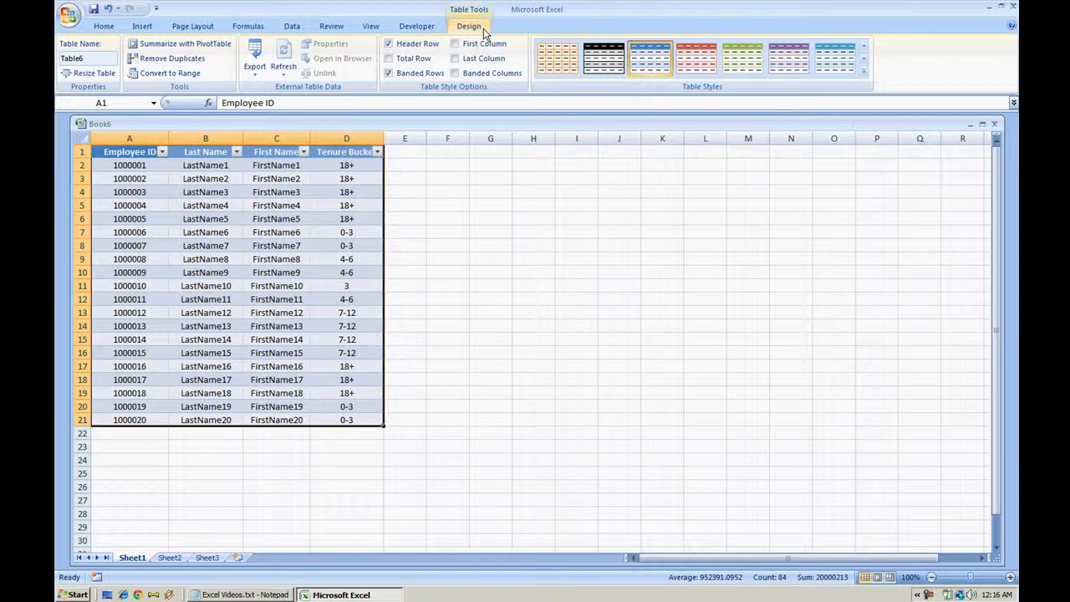
{"action": "double_click", "coordinate": [94, 59]}
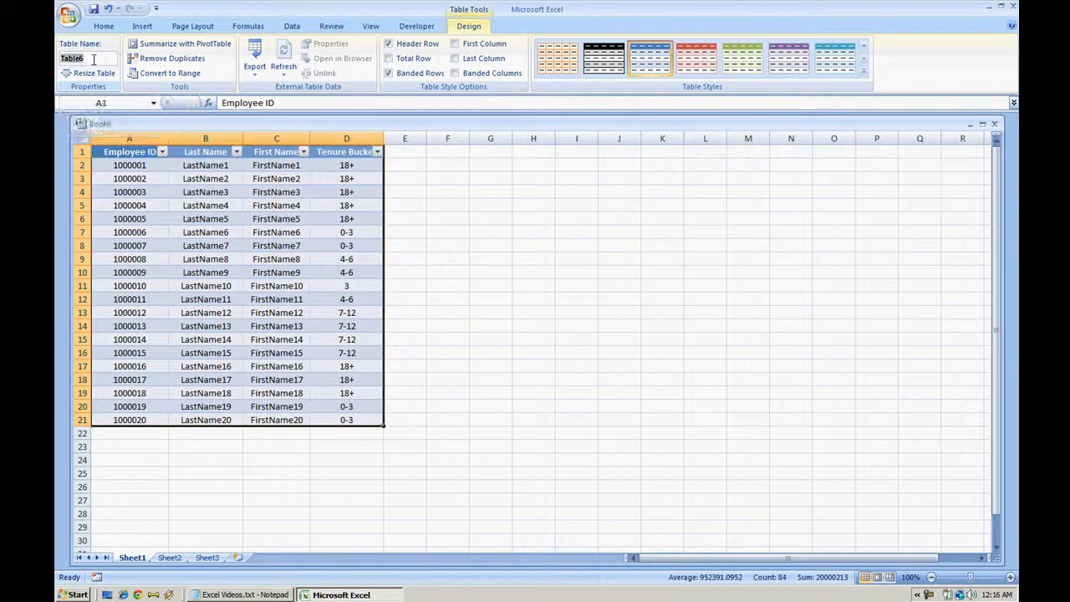
{"action": "type", "text": "EmployeeTable"}
Create an empty table without existing headers from cells A1:D1 on Sheet2.
{"action": "left_click", "coordinate": [171, 559]}
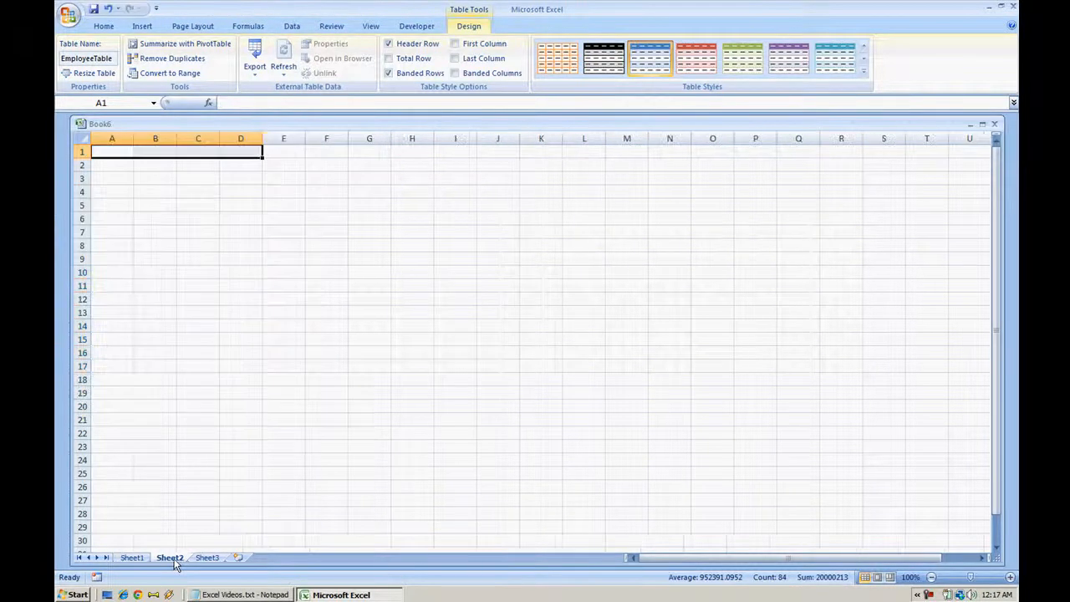
{"action": "left_click", "coordinate": [149, 177]}
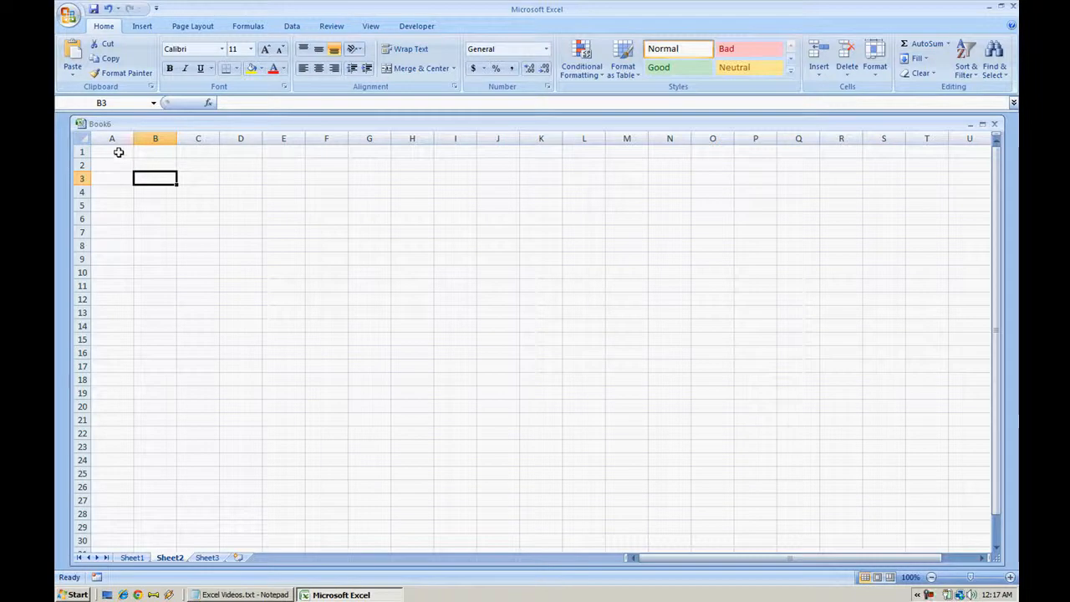
{"action": "left_click_drag", "start_coordinate": [118, 152], "coordinate": [230, 149]}
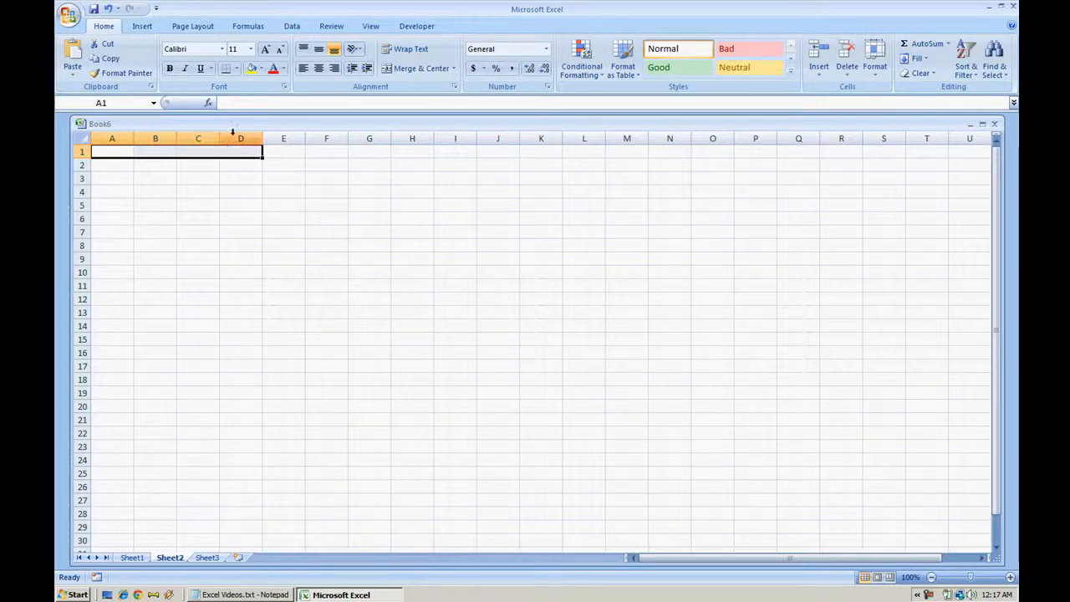
{"action": "left_click", "coordinate": [144, 27]}
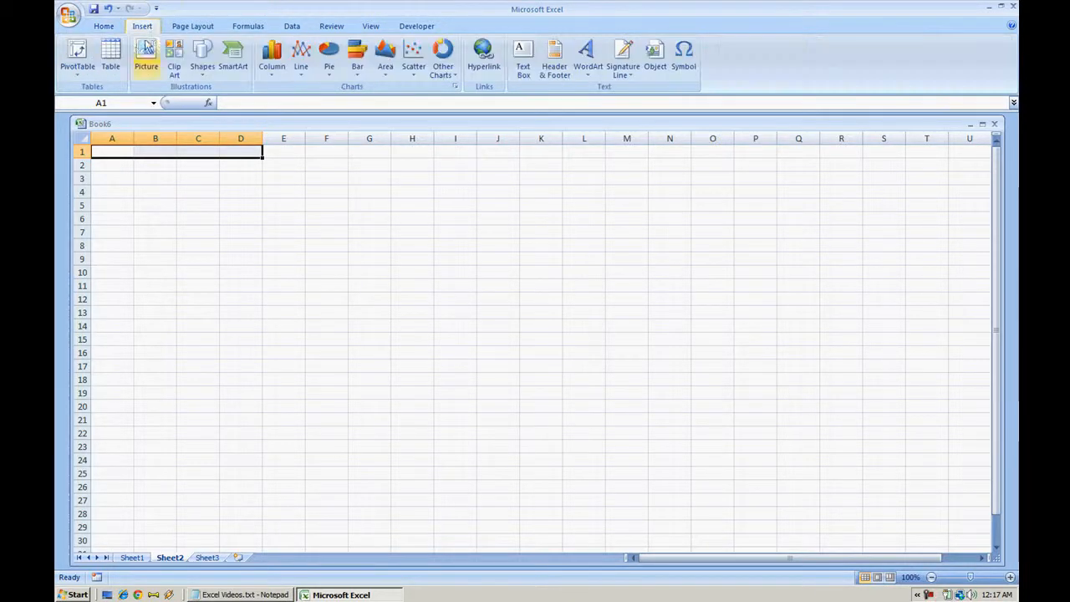
{"action": "left_click", "coordinate": [112, 58]}
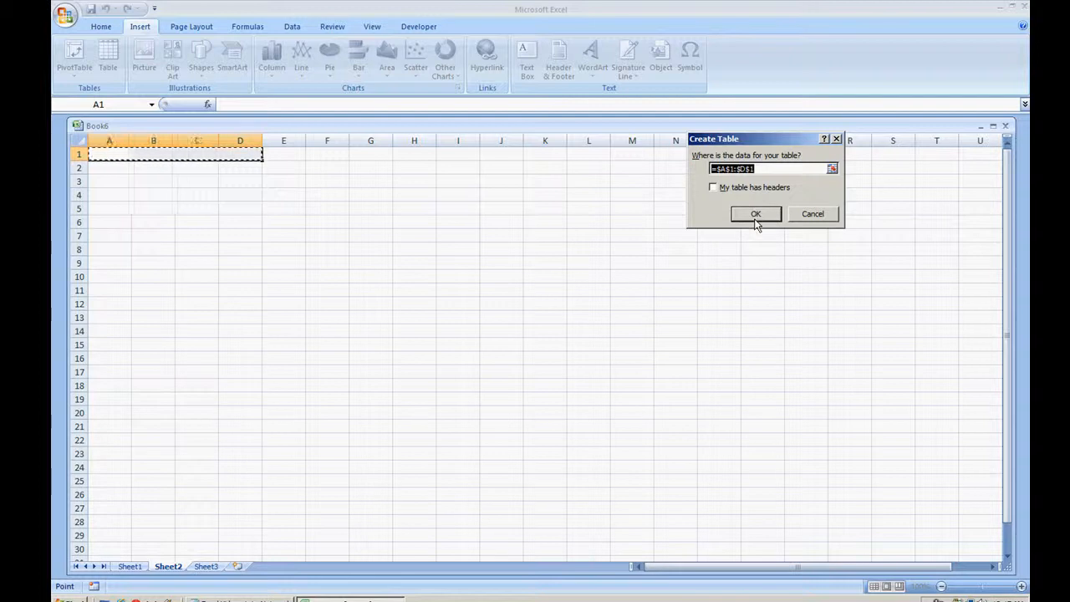
{"action": "left_click", "coordinate": [755, 214]}
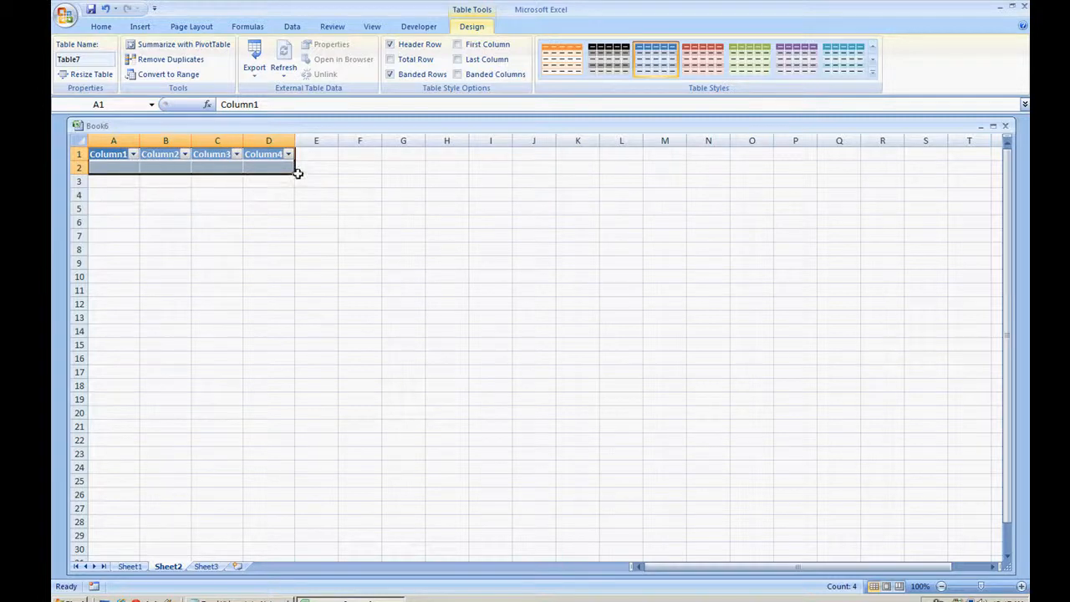
Resize the Sheet2 table to the range $A$1:$D$10.
{"action": "left_click", "coordinate": [91, 75]}
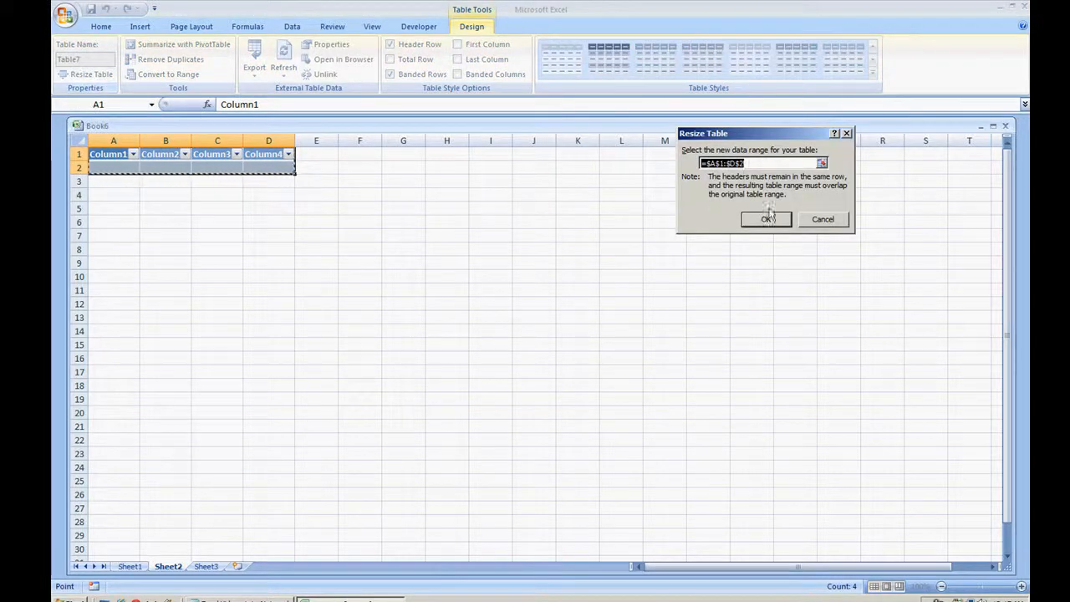
{"action": "left_click", "coordinate": [784, 162]}
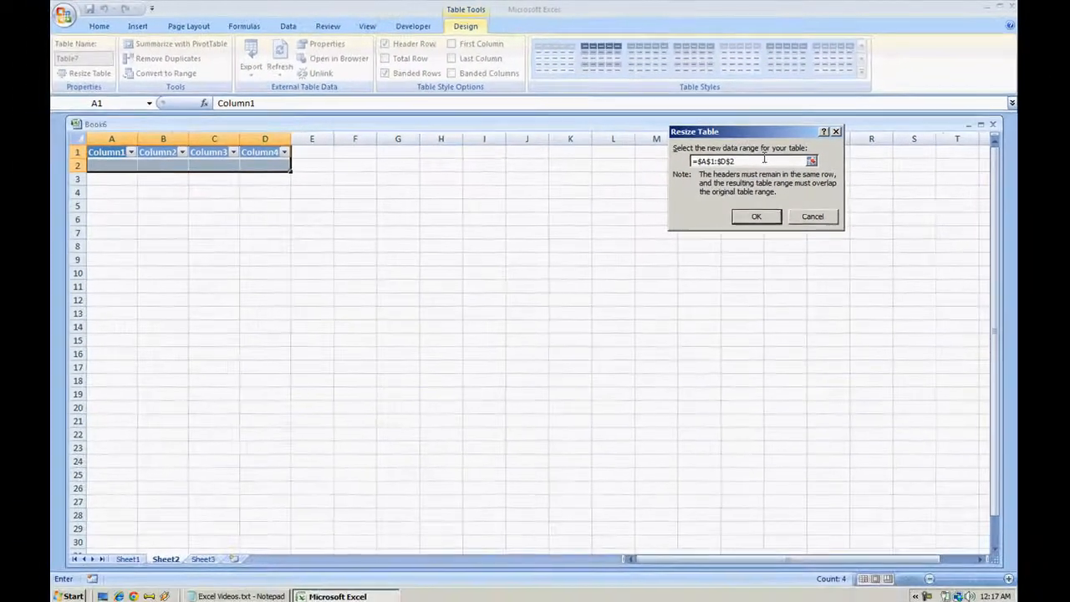
{"action": "type", "text": "1"}
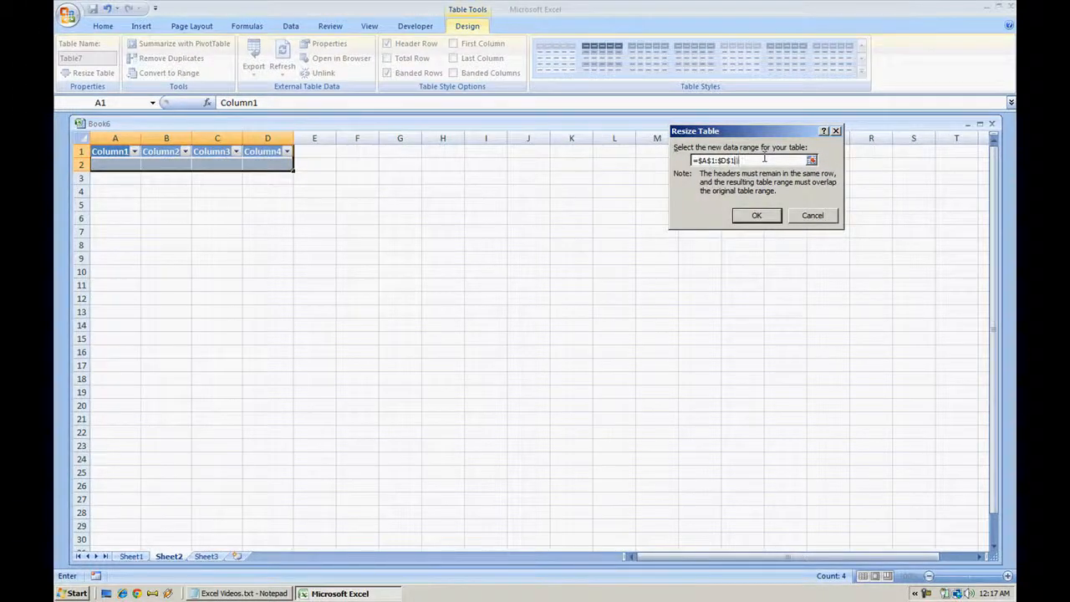
{"action": "type", "text": "0"}
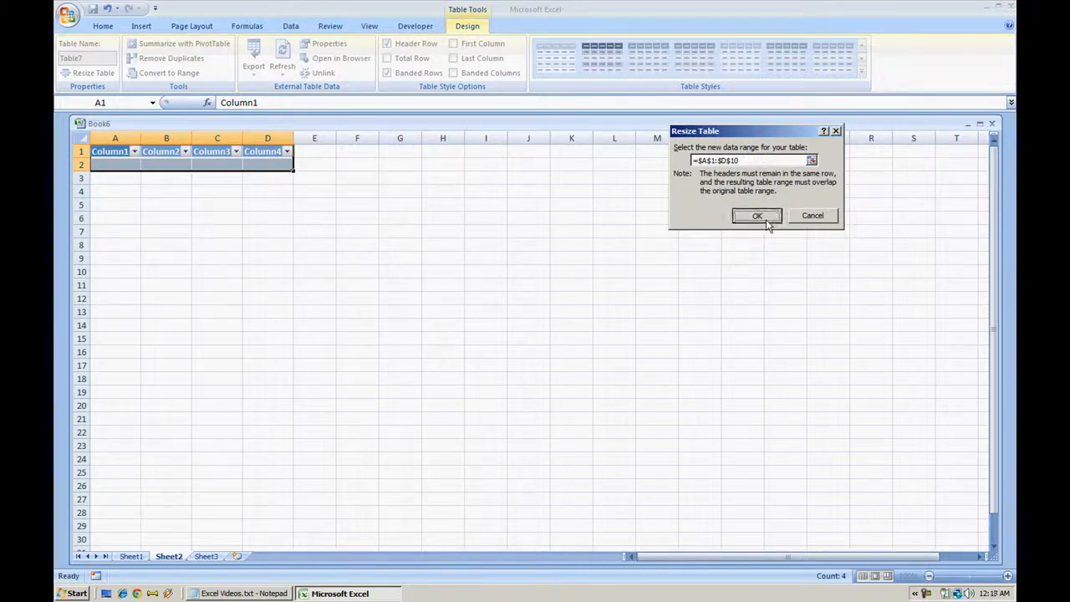
{"action": "left_click", "coordinate": [757, 217]}
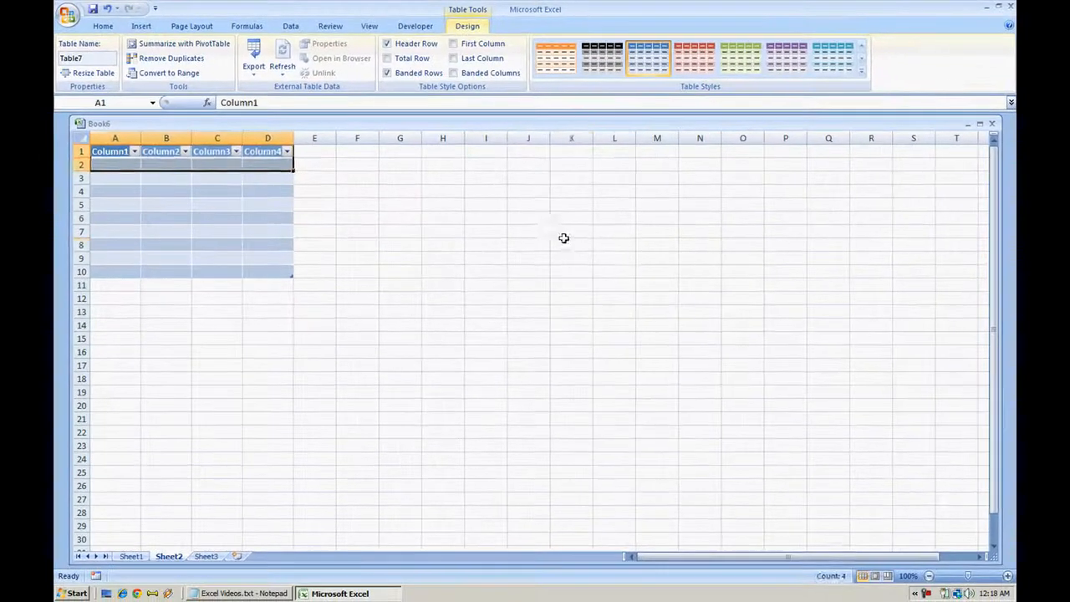
{"action": "left_click", "coordinate": [564, 243]}
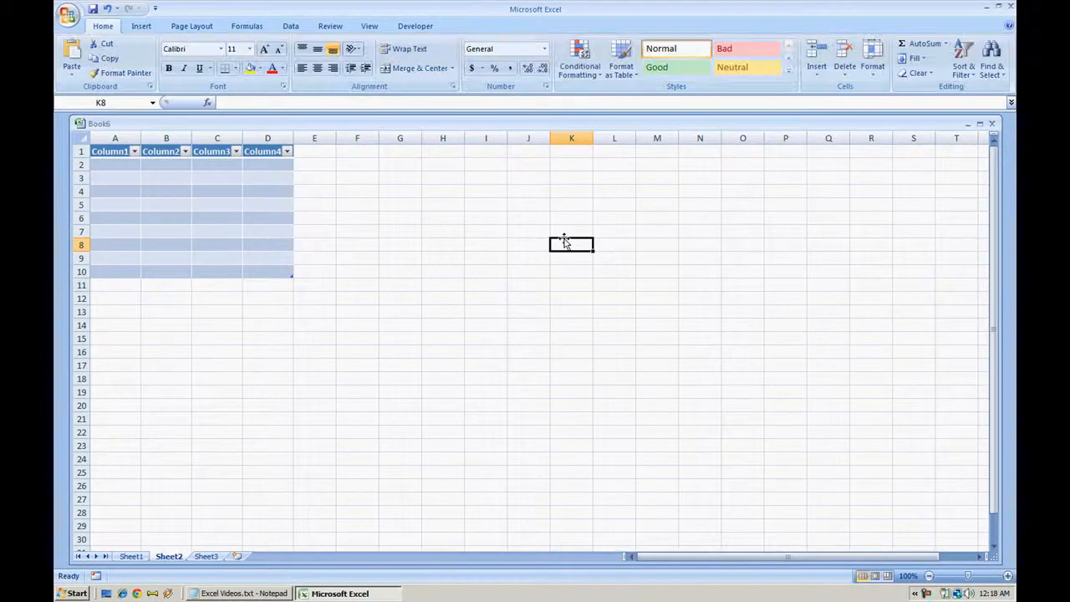
{"action": "left_click", "coordinate": [162, 199]}
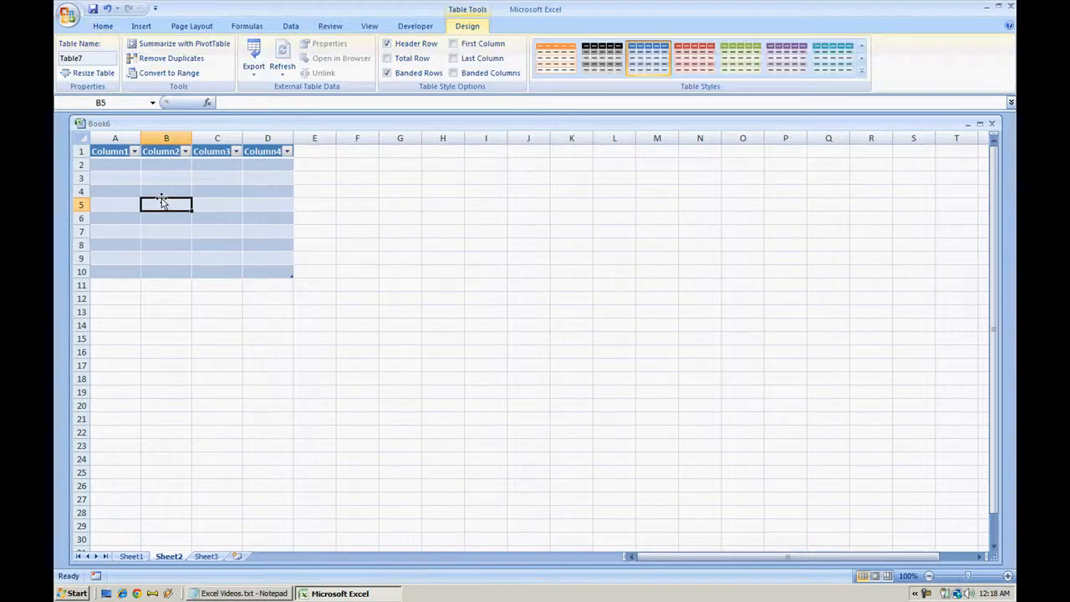
Preview alternative table styles on EmployeeTable on Sheet1, including Table Style Medium 21, without applying any.
{"action": "left_click", "coordinate": [130, 556]}
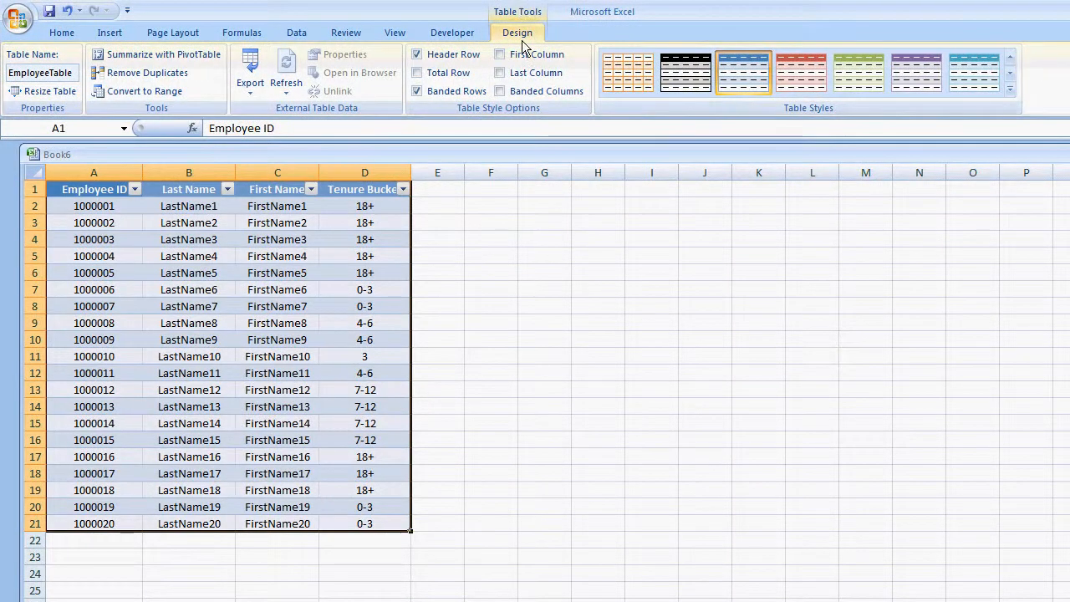
{"action": "left_click", "coordinate": [60, 32]}
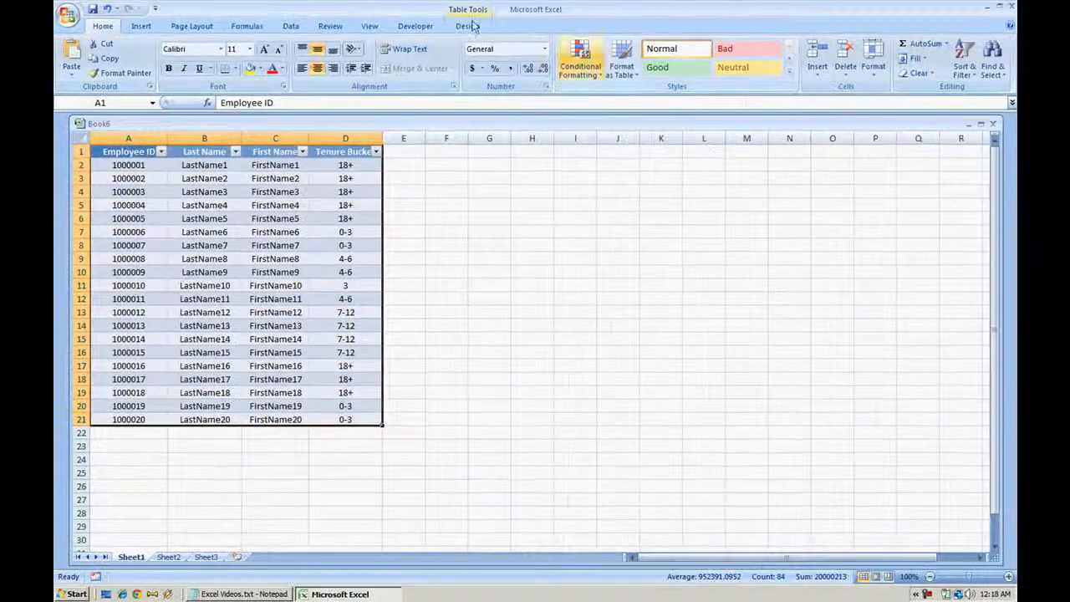
{"action": "left_click", "coordinate": [473, 19]}
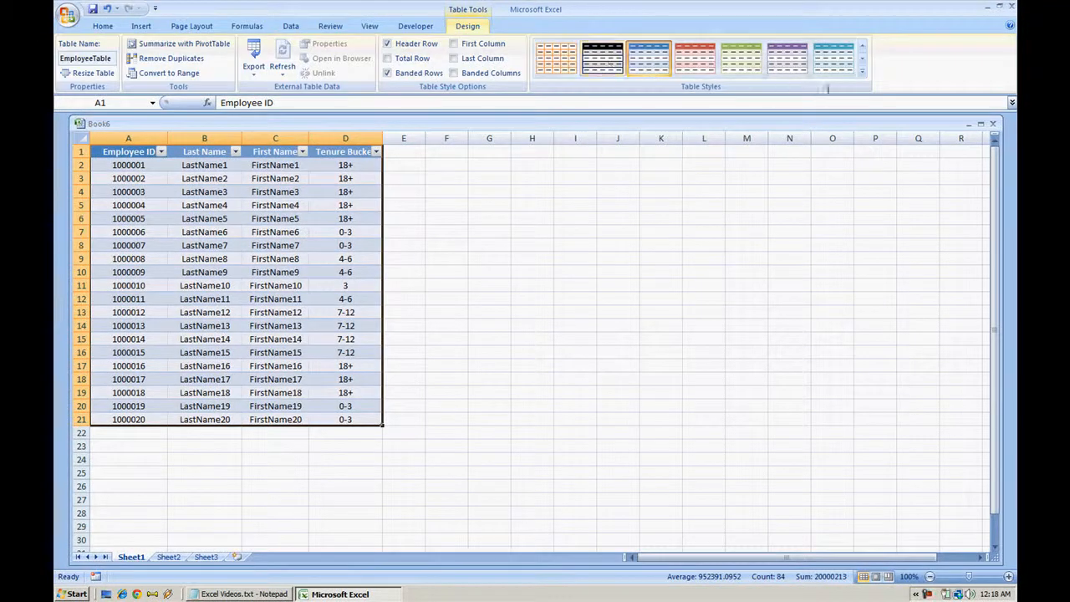
{"action": "left_click", "coordinate": [863, 62]}
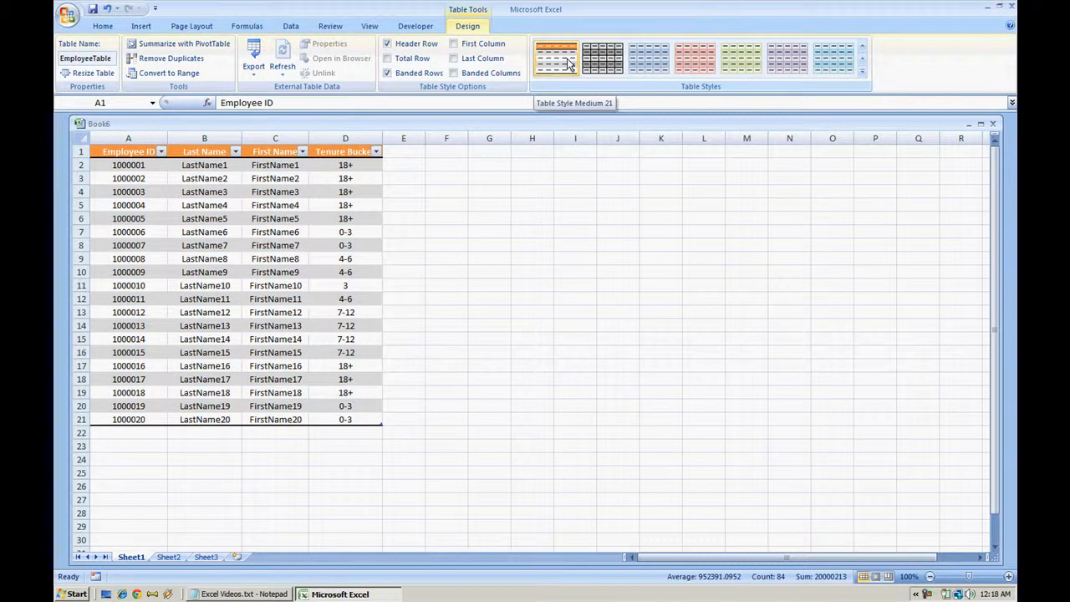
{"action": "left_click", "coordinate": [437, 274]}
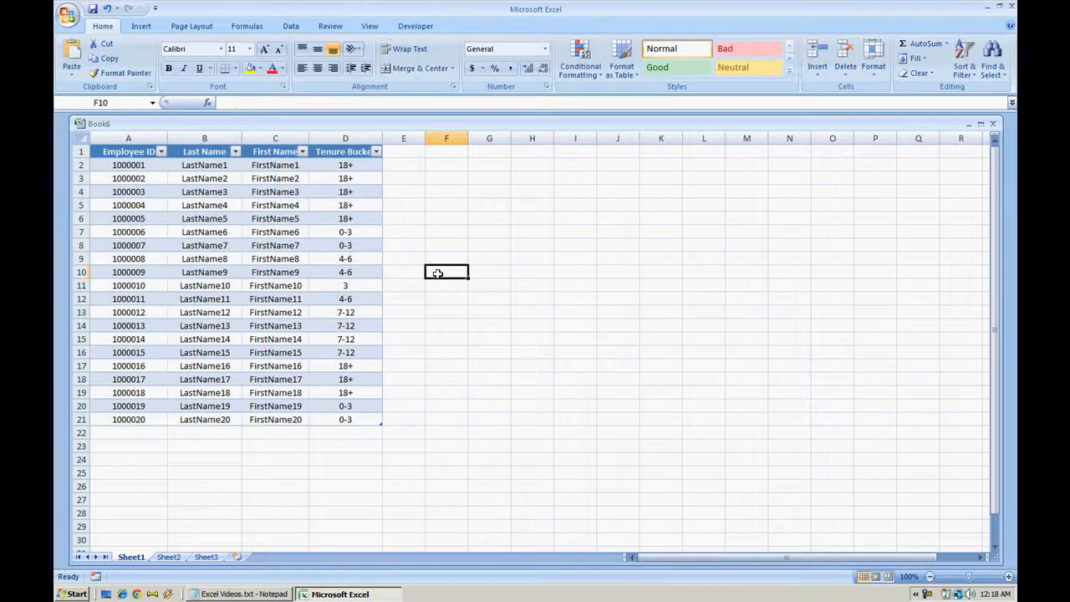
Summarize EmployeeTable with a PivotTable on a new worksheet, using Tenure Bucket as the row labels.
{"action": "left_click", "coordinate": [250, 271]}
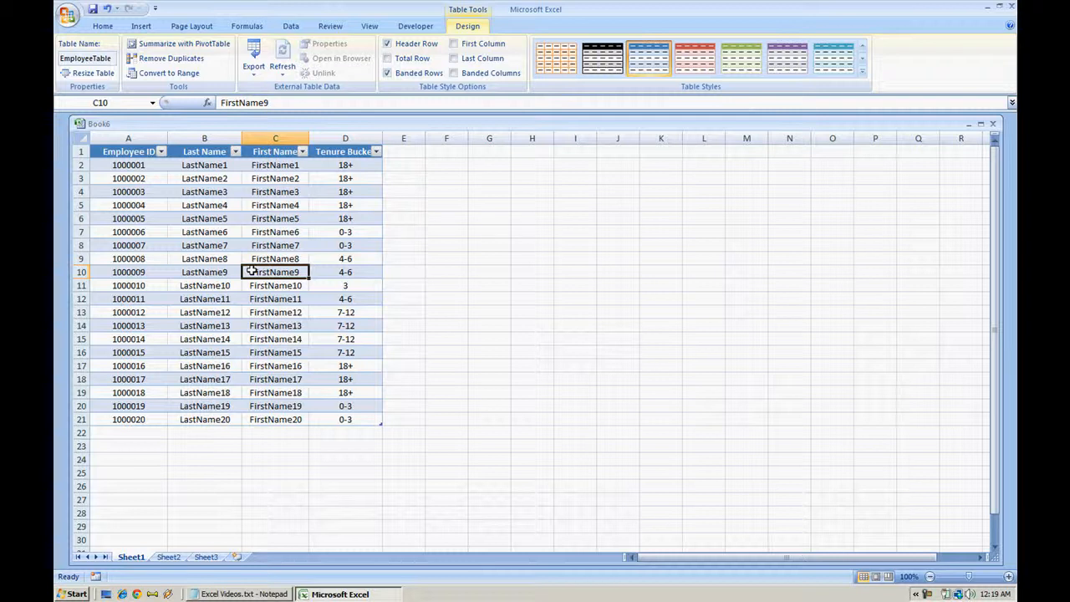
{"action": "left_click", "coordinate": [177, 50]}
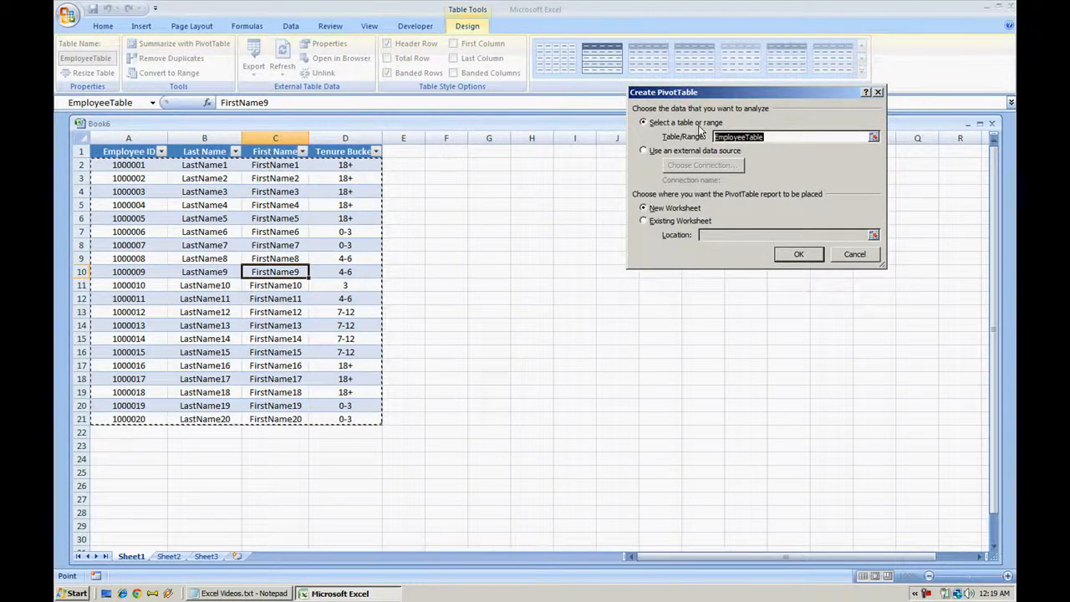
{"action": "left_click", "coordinate": [792, 255]}
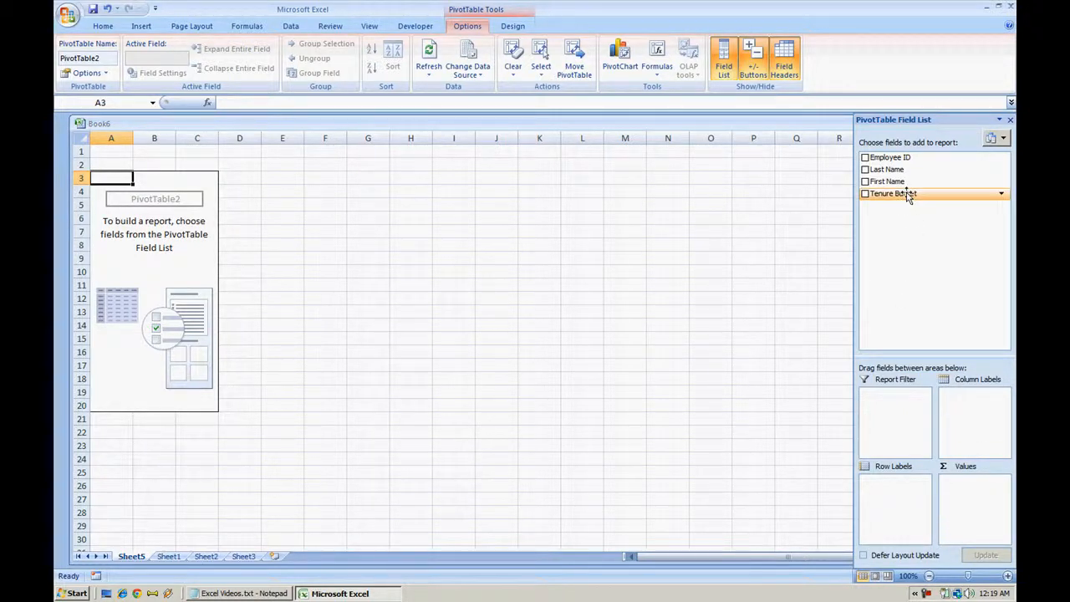
{"action": "left_click_drag", "start_coordinate": [908, 195], "coordinate": [900, 500]}
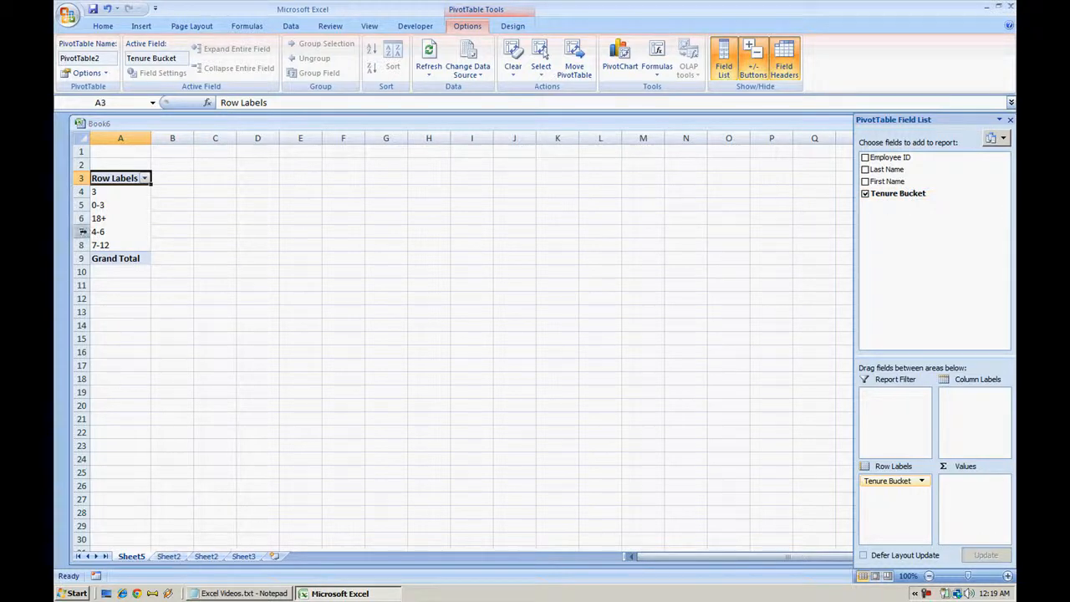
{"action": "left_click", "coordinate": [95, 191]}
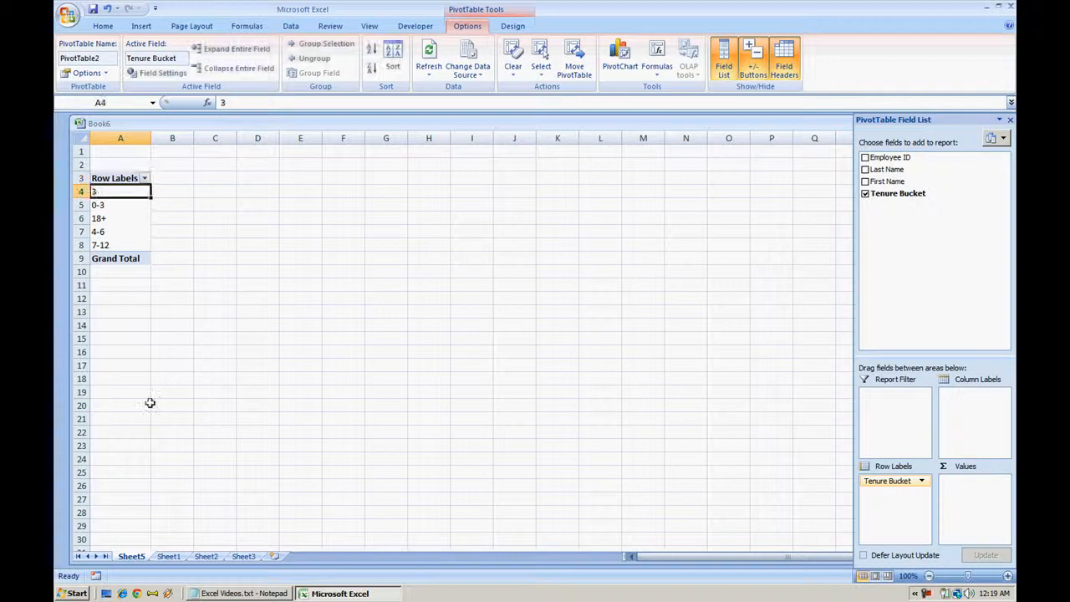
Correct the Tenure Bucket value in cell D11 on Sheet1 to 0-3.
{"action": "left_click", "coordinate": [169, 558]}
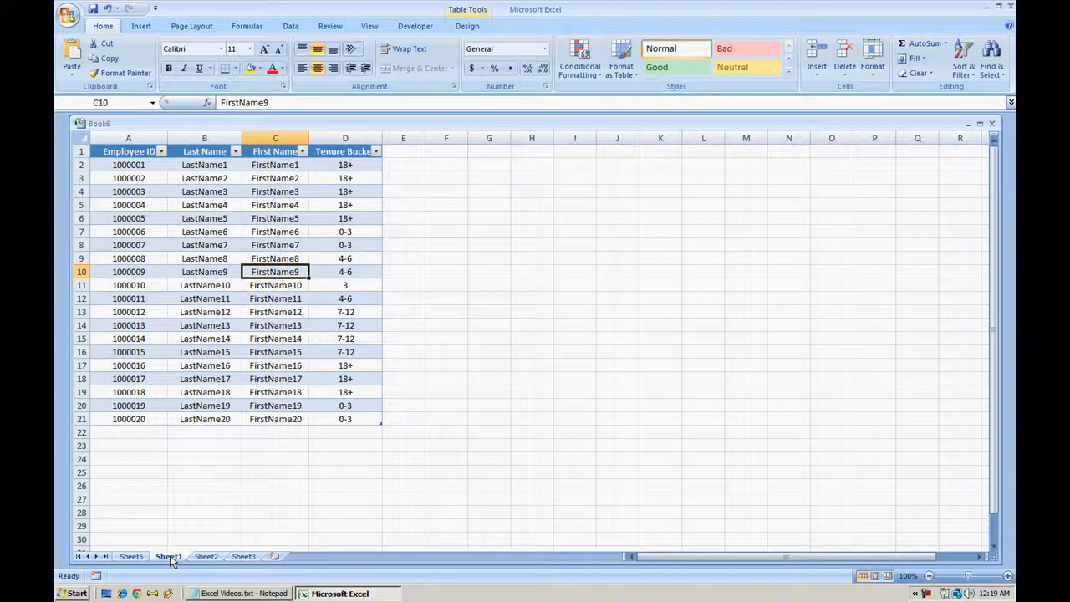
{"action": "left_click", "coordinate": [358, 285]}
{"action": "type", "text": "0-3"}
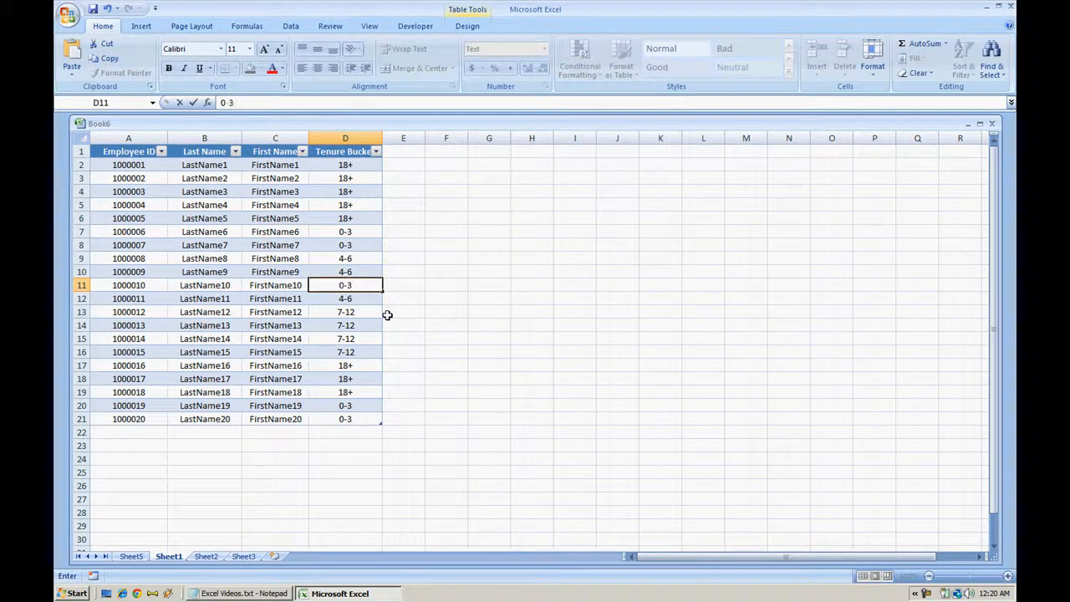
{"action": "key", "text": "Return"}
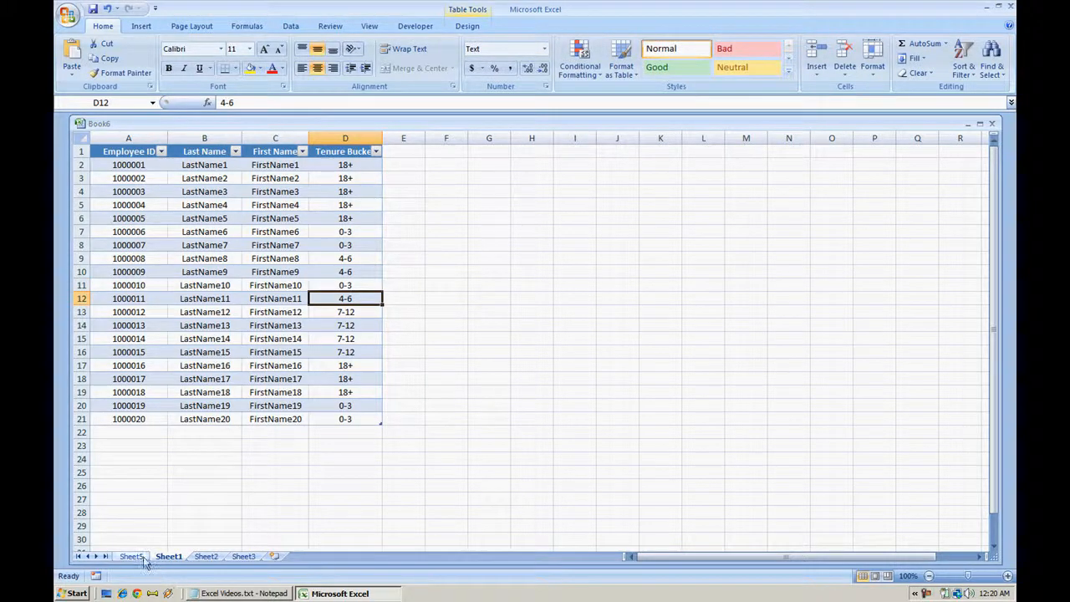
Refresh the PivotTable on Sheet5 with the corrected source data and add Tenure Bucket to its values as a count.
{"action": "left_click", "coordinate": [133, 556]}
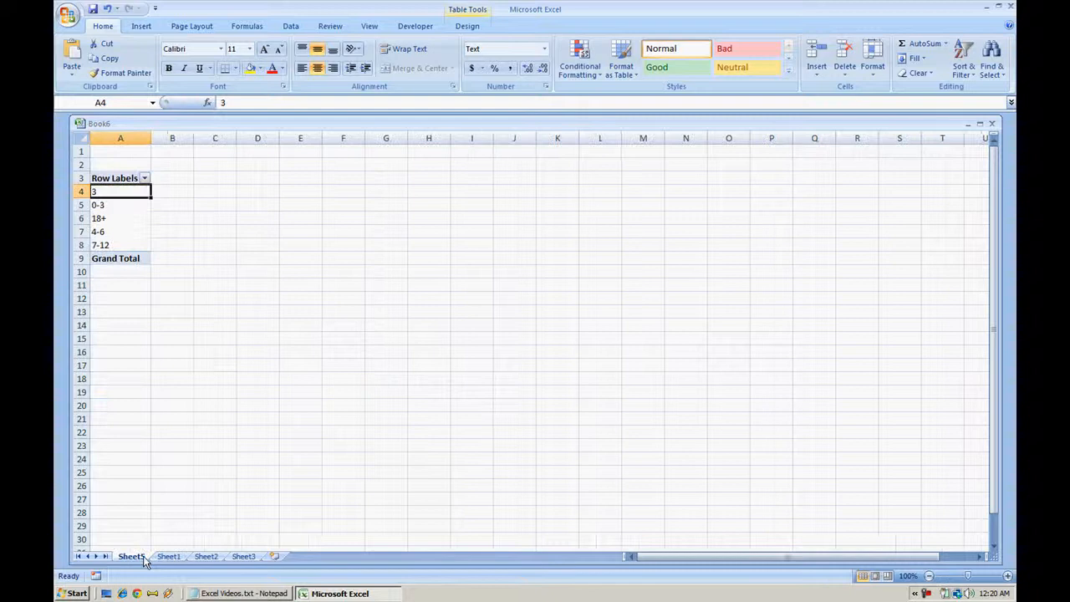
{"action": "left_click", "coordinate": [119, 216]}
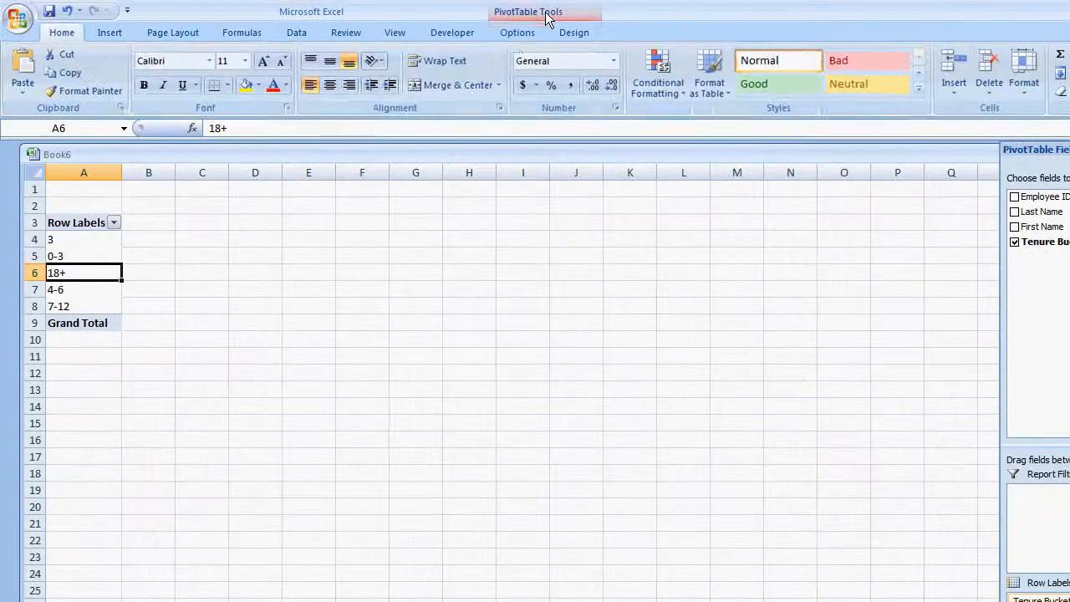
{"action": "left_click", "coordinate": [488, 15]}
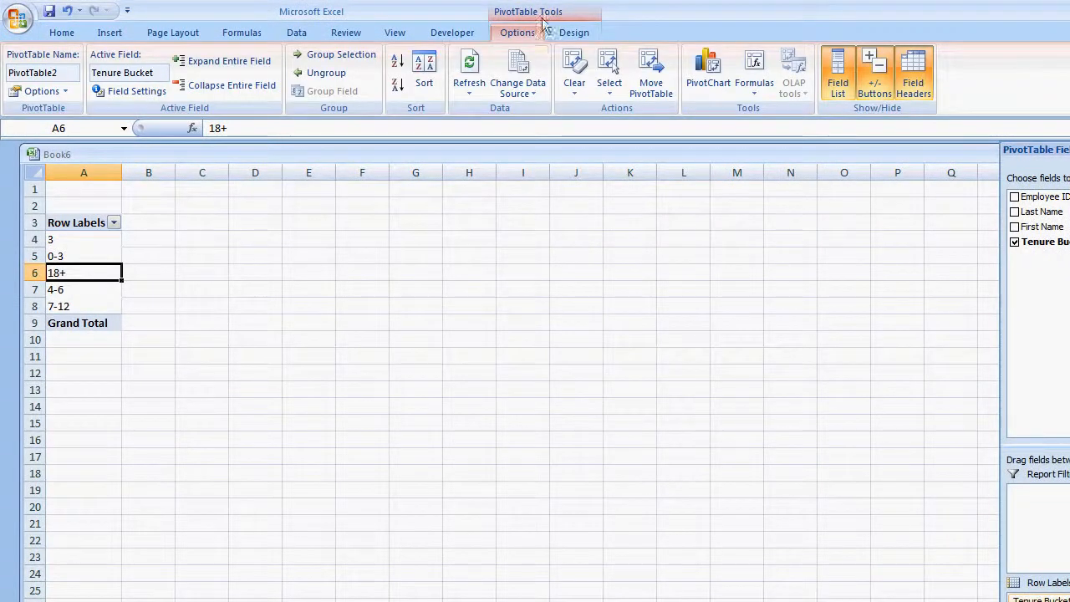
{"action": "left_click", "coordinate": [469, 75]}
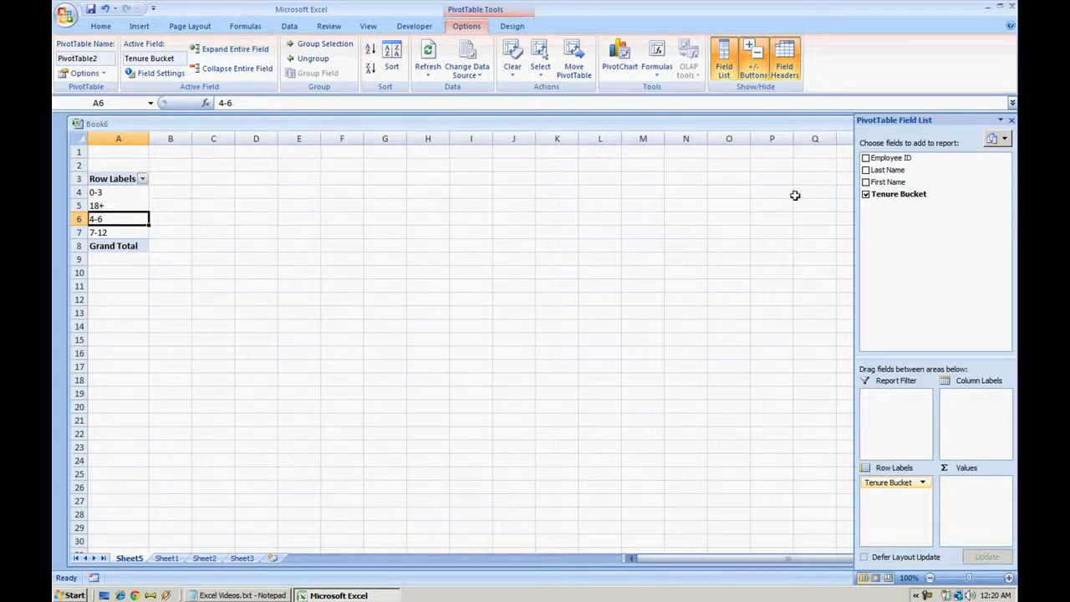
{"action": "left_click_drag", "start_coordinate": [888, 195], "coordinate": [993, 500]}
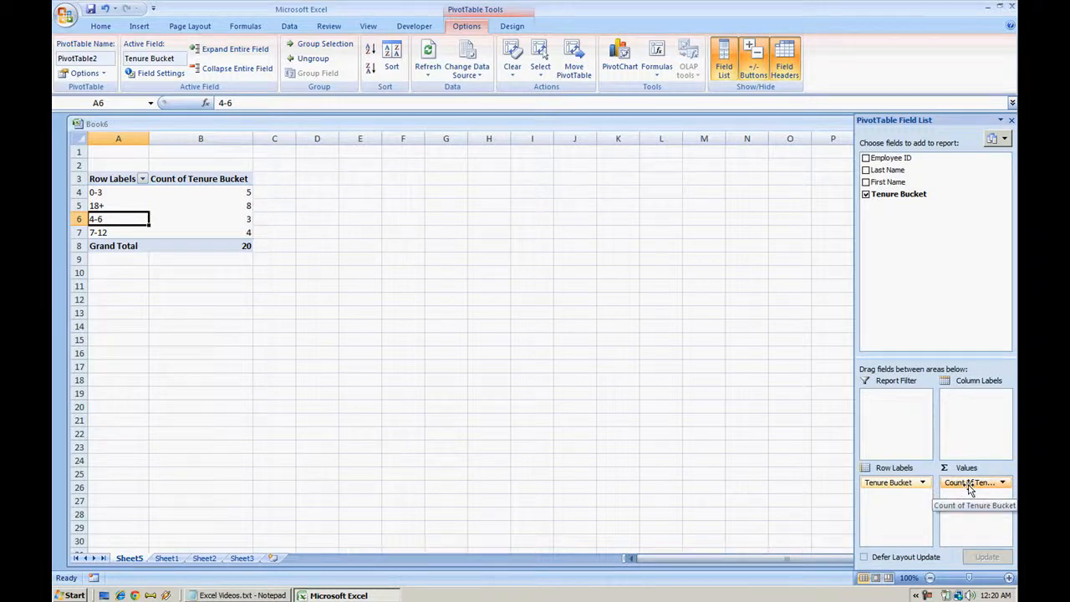
Examine the count of each tenure bucket in the Sheet5 PivotTable and compare it with the source table on Sheet1.
{"action": "left_click", "coordinate": [247, 192]}
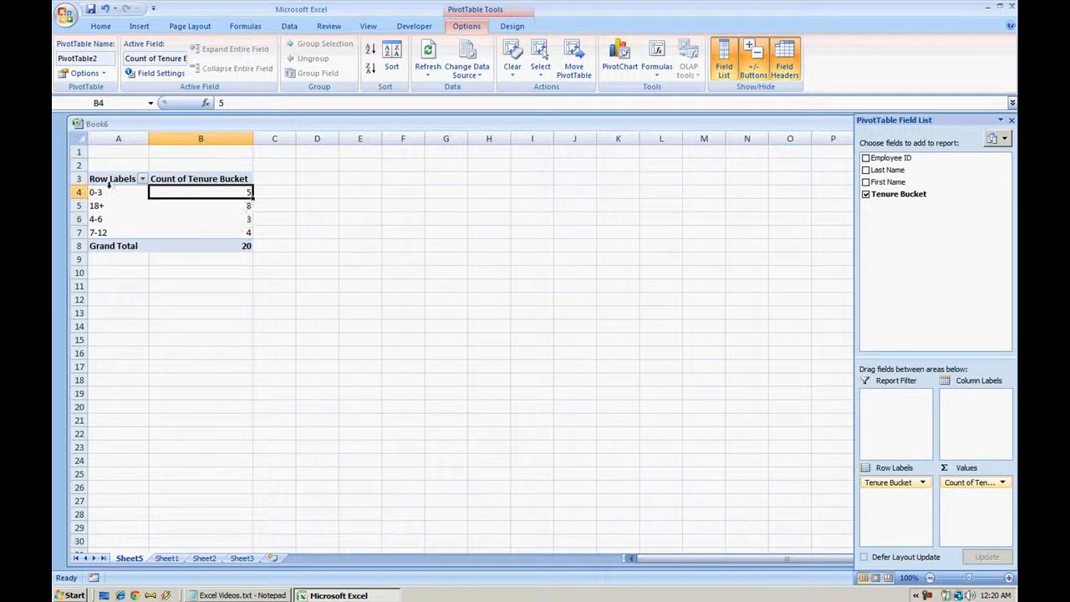
{"action": "left_click", "coordinate": [246, 206]}
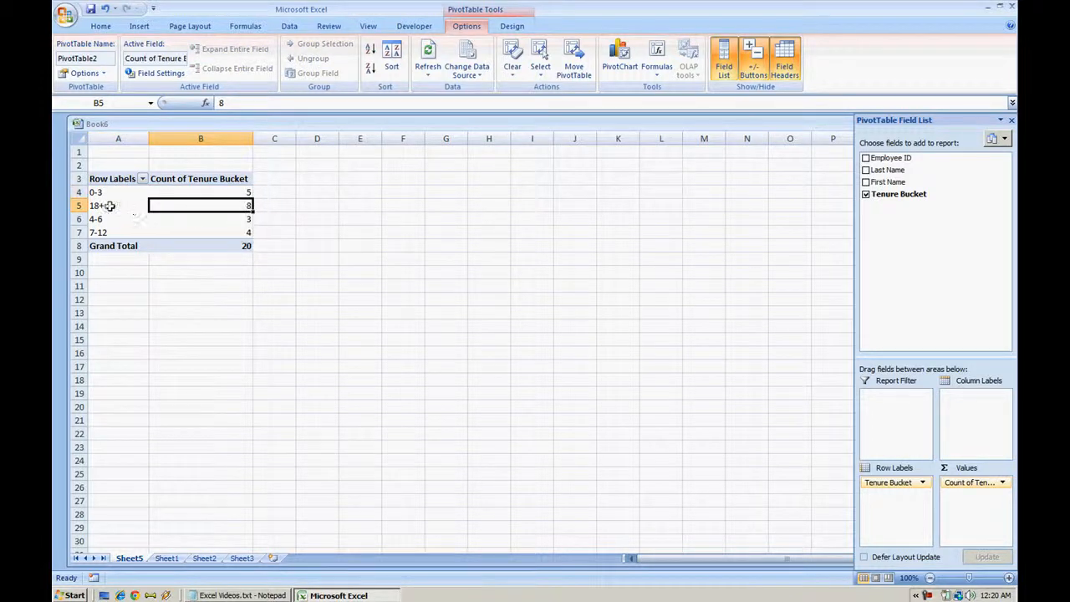
{"action": "left_click", "coordinate": [231, 219]}
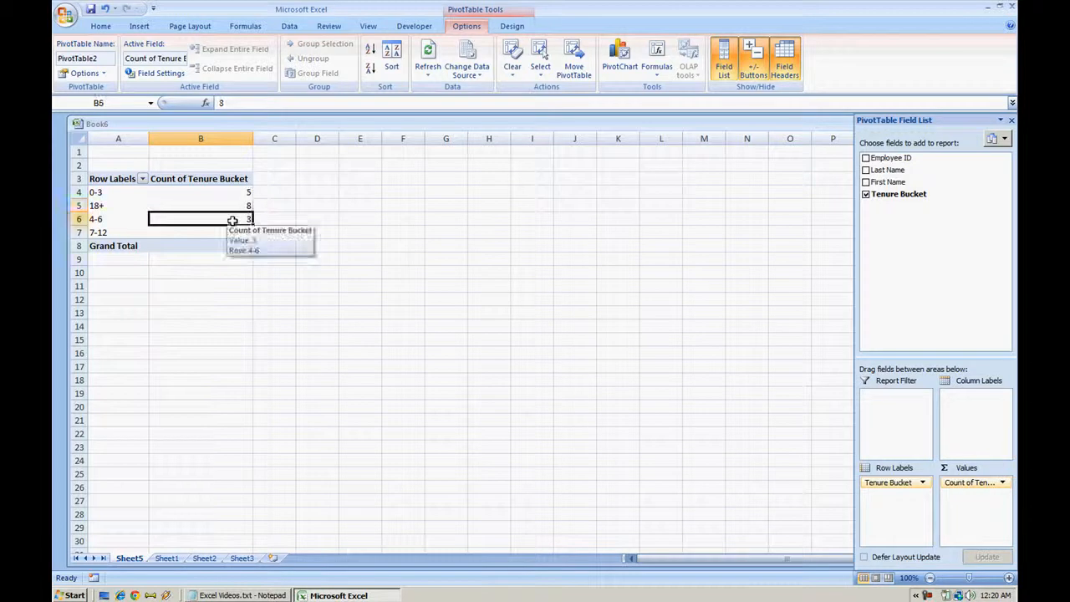
{"action": "left_click", "coordinate": [107, 219]}
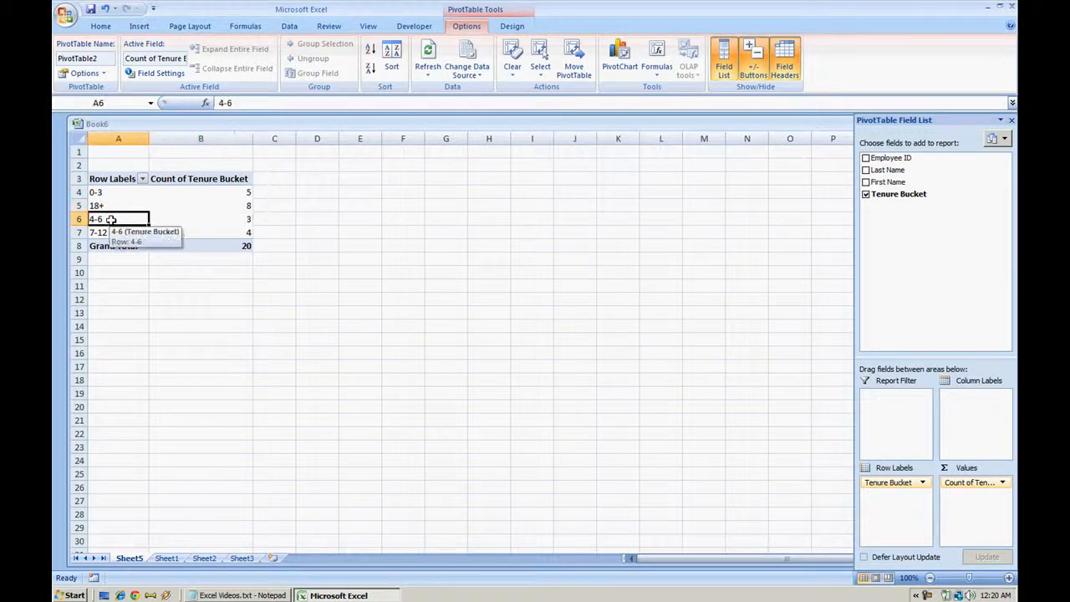
{"action": "left_click", "coordinate": [246, 234]}
{"action": "left_click", "coordinate": [121, 233]}
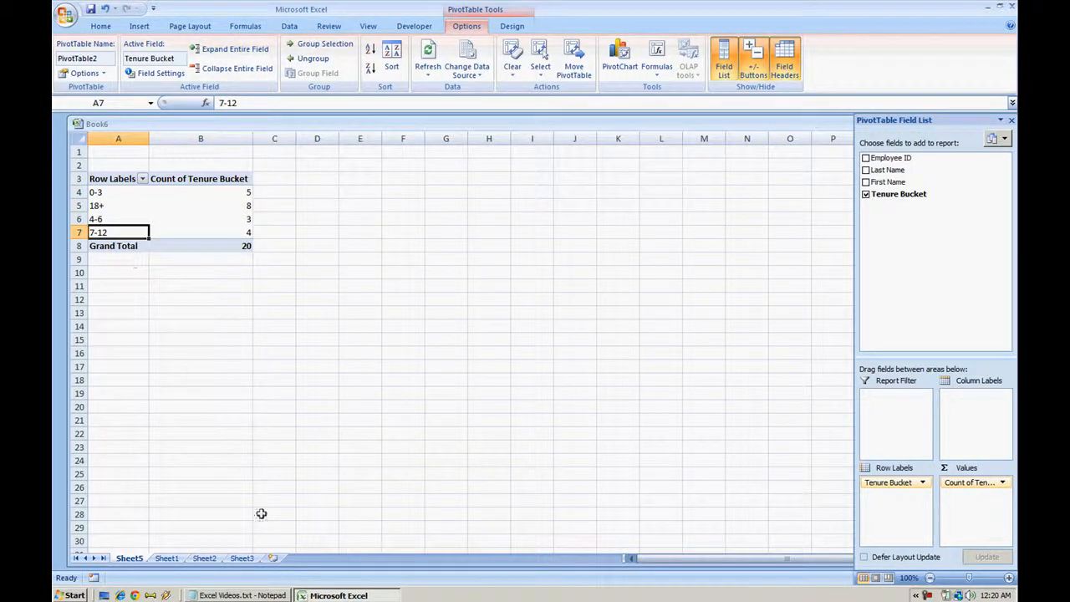
{"action": "left_click_drag", "start_coordinate": [225, 178], "coordinate": [228, 249]}
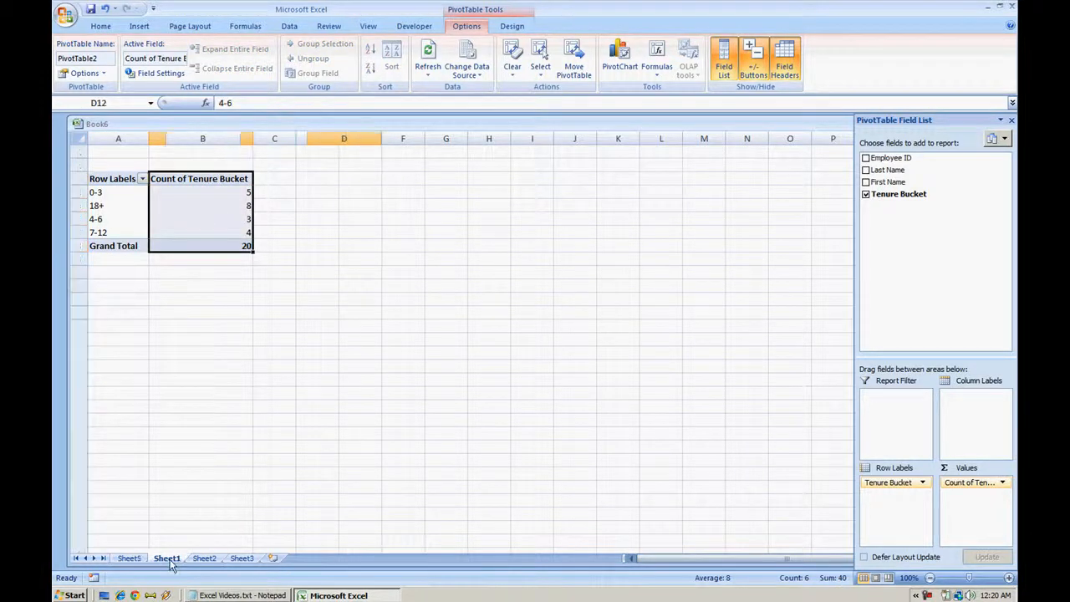
{"action": "left_click", "coordinate": [167, 559]}
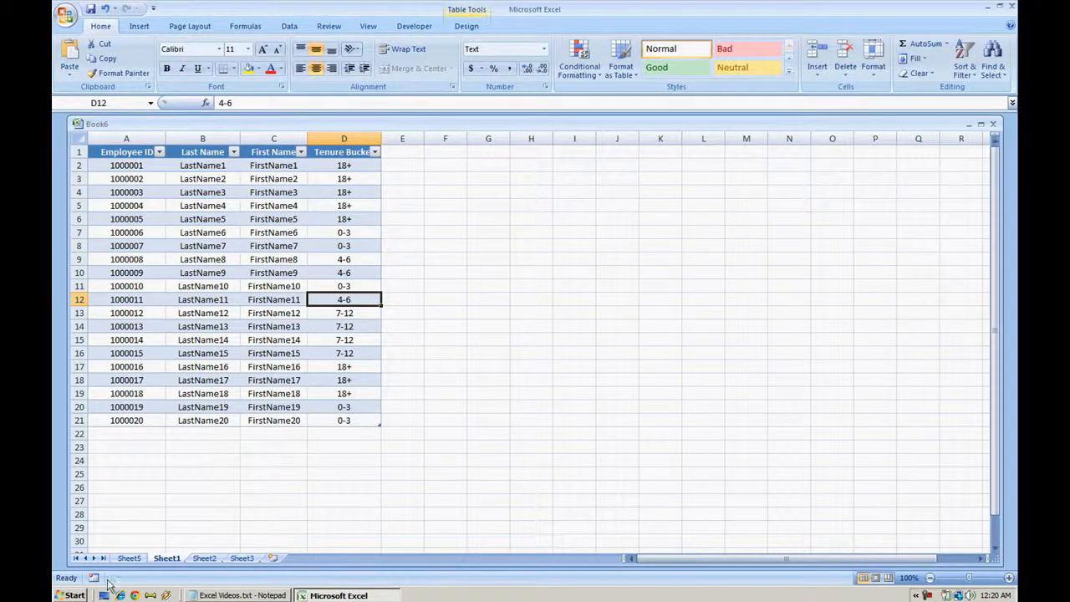
{"action": "left_click", "coordinate": [129, 558]}
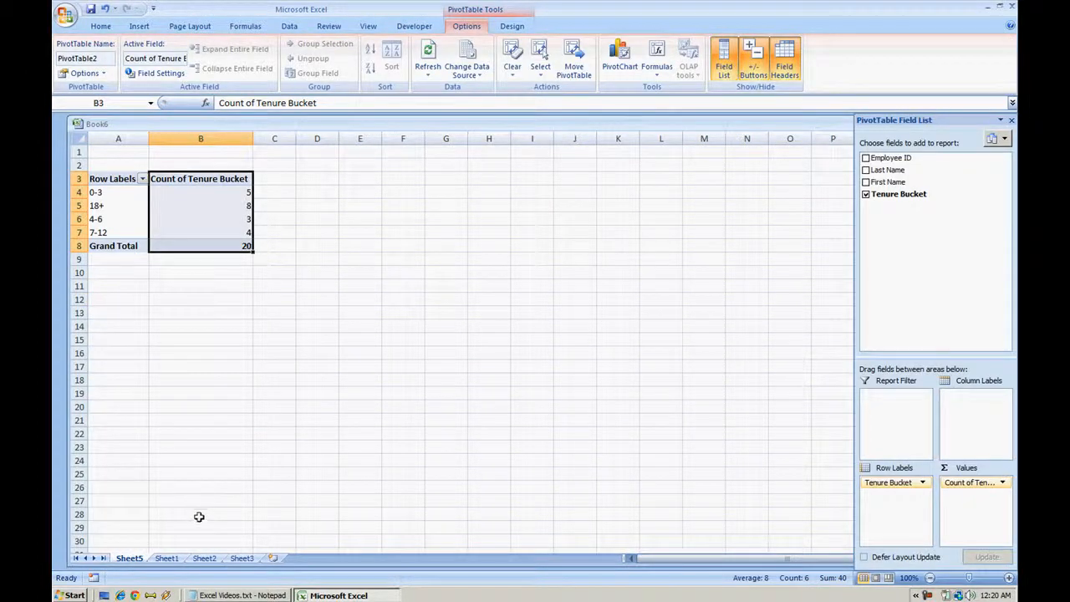
{"action": "left_click", "coordinate": [177, 560]}
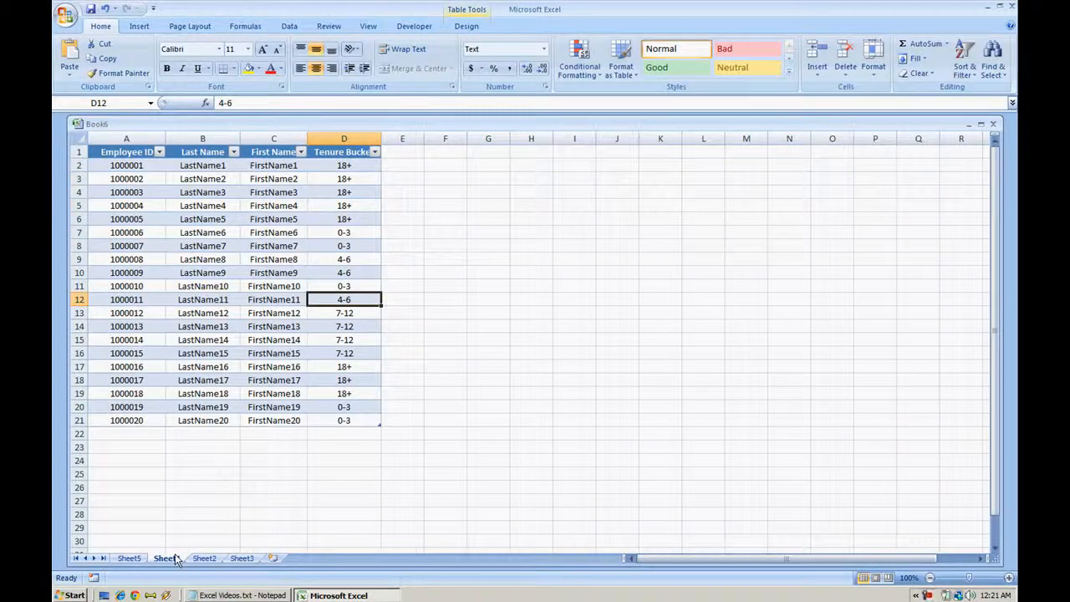